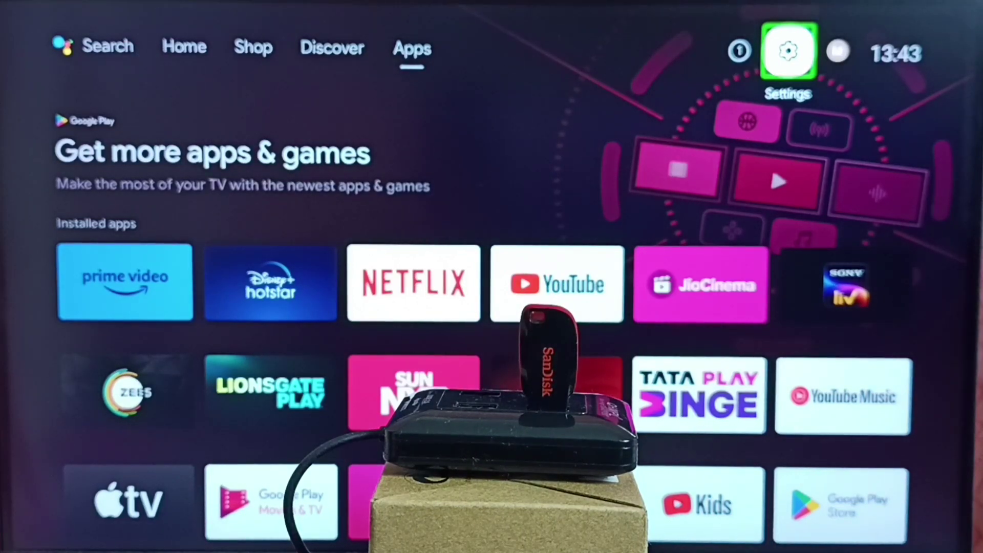
# - Go to Settings > Device Preferences > Storage to see the 8.0 GB SanDisk USB drive
pyautogui.press('Down')
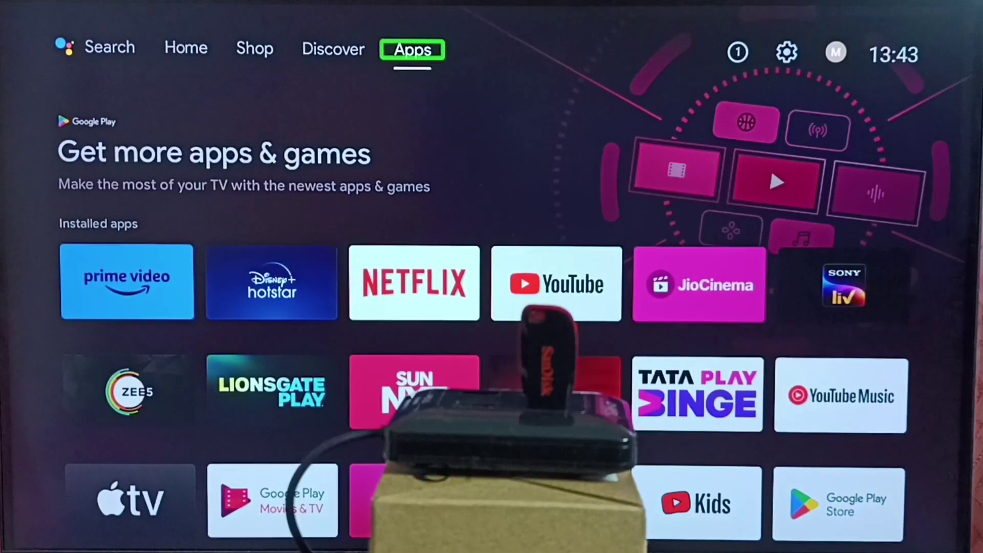
pyautogui.press('Up')
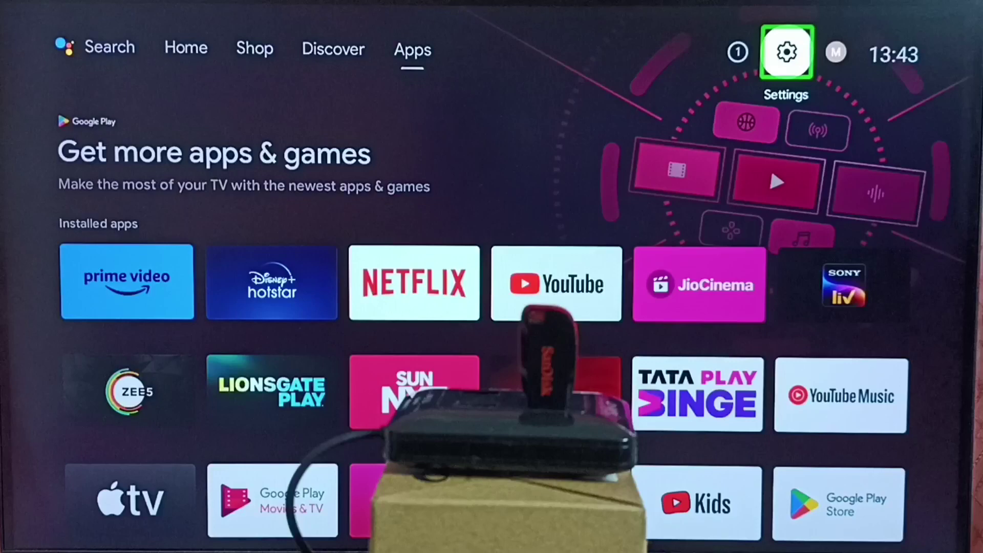
pyautogui.press('Return')
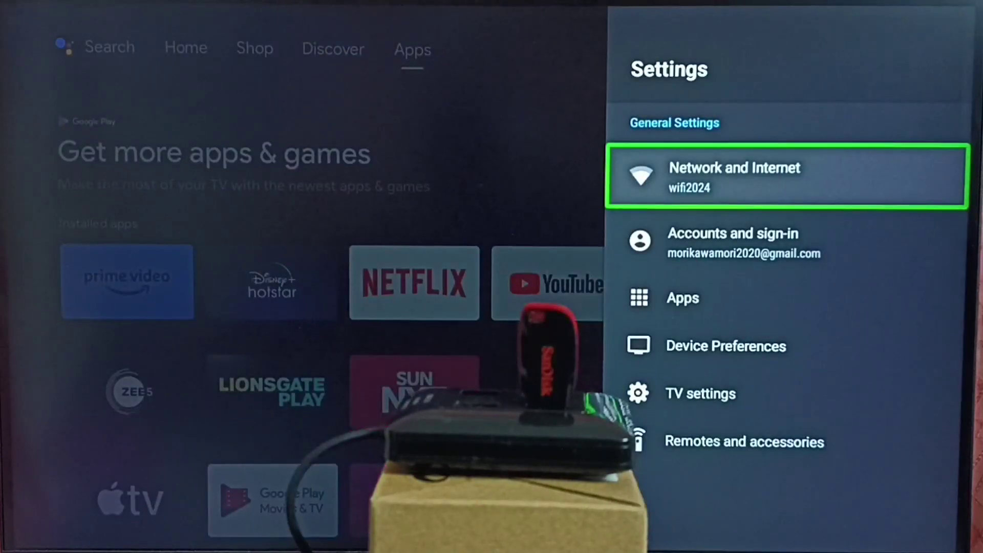
pyautogui.press('Down')
pyautogui.press('Down')
pyautogui.press('Down')
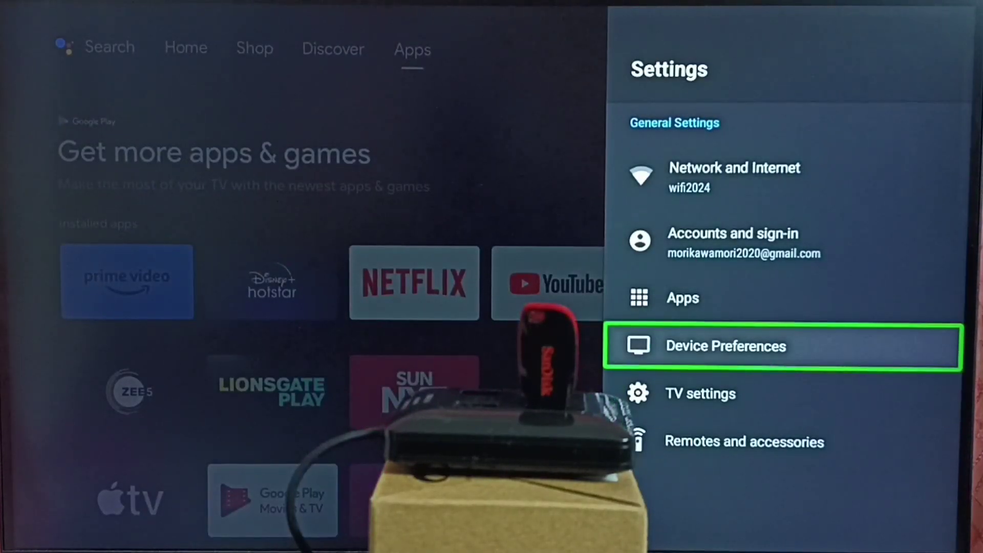
pyautogui.press('Return')
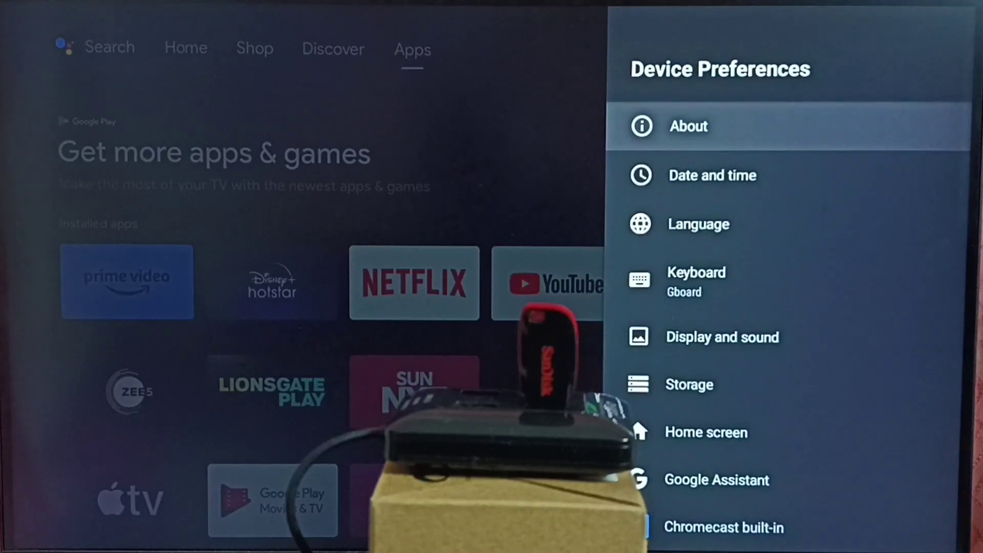
pyautogui.press('Down')
pyautogui.press('Down')
pyautogui.press('Down')
pyautogui.press('Down')
pyautogui.press('Down')
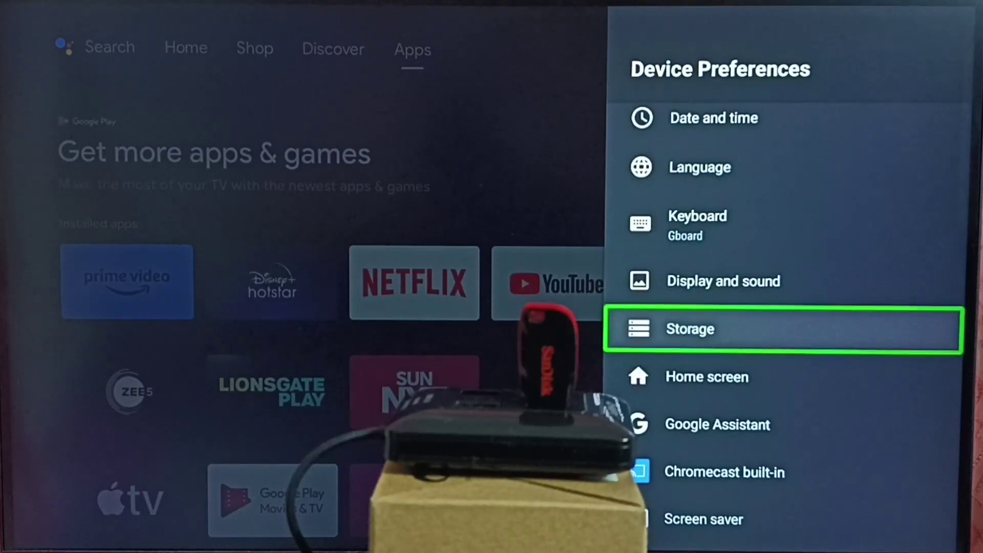
pyautogui.press('Return')
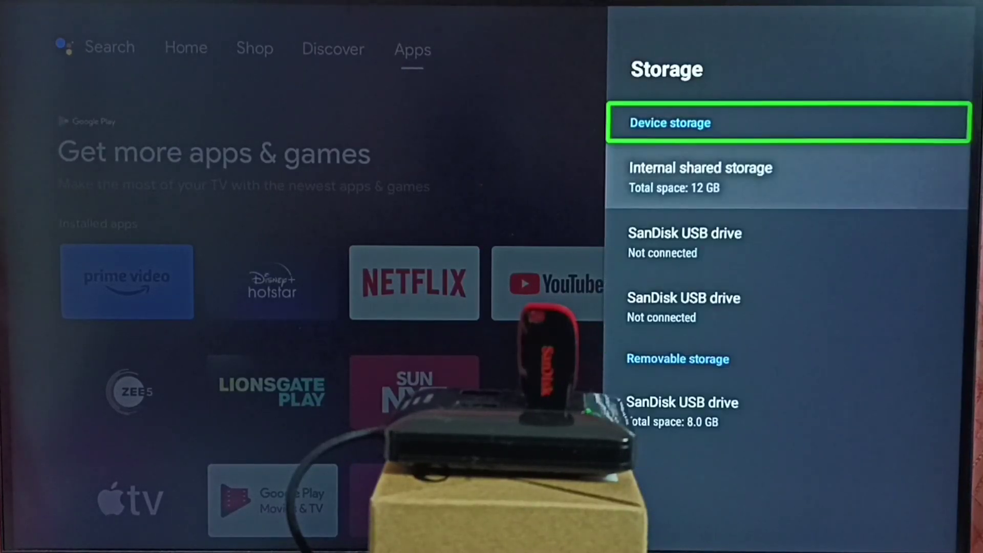
# - Select the 8.0 GB SanDisk drive and highlight 'Delete and format as device storage'
pyautogui.press('Down')
pyautogui.press('Down')
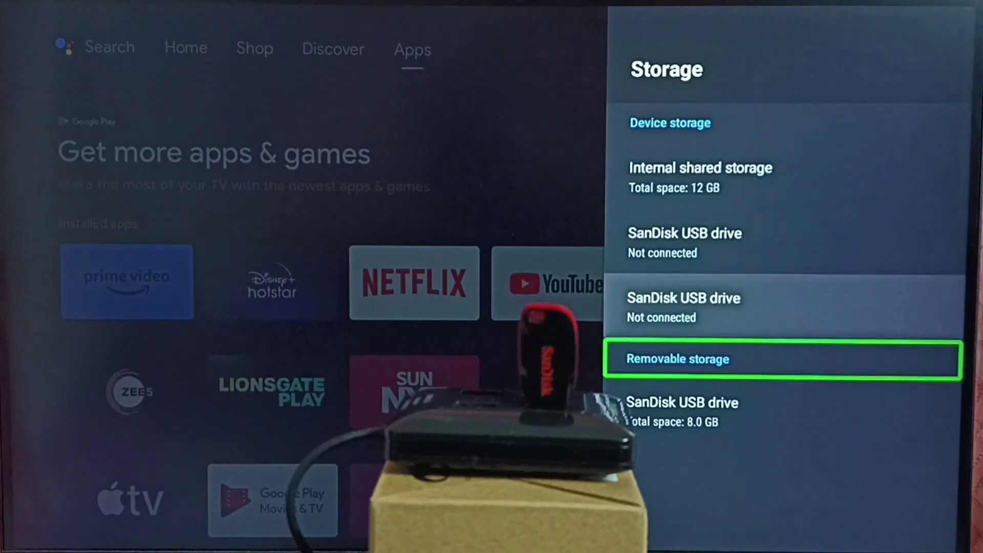
pyautogui.press('Down')
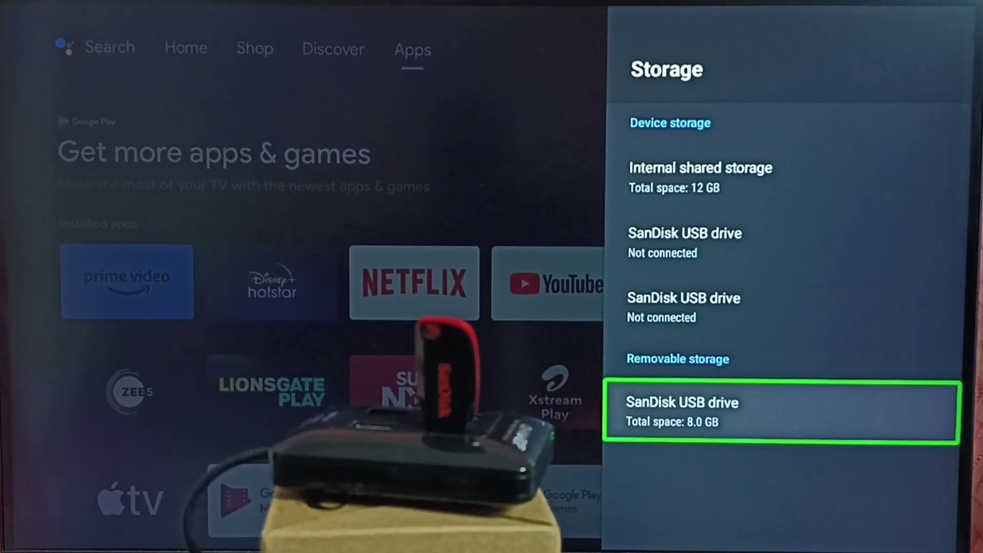
pyautogui.press('Return')
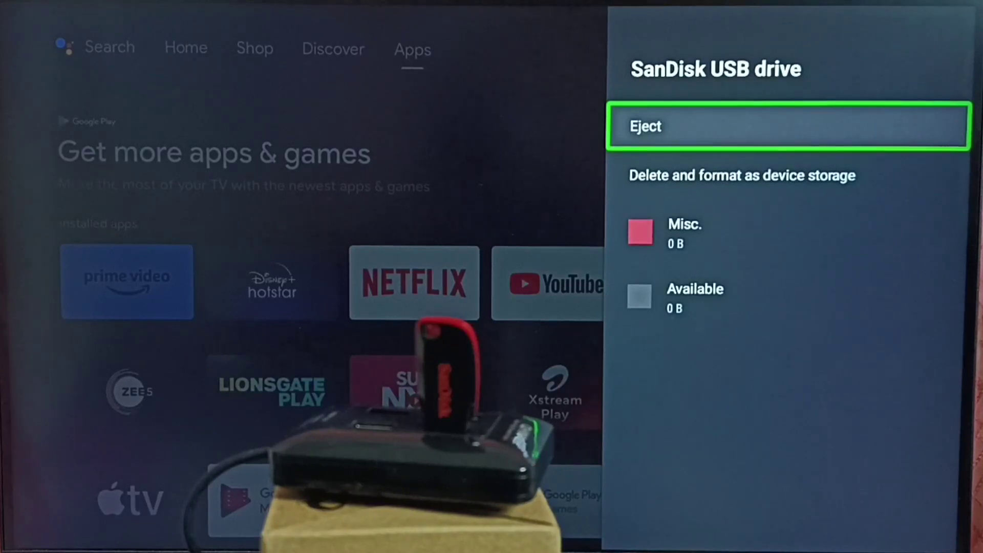
pyautogui.press('Down')
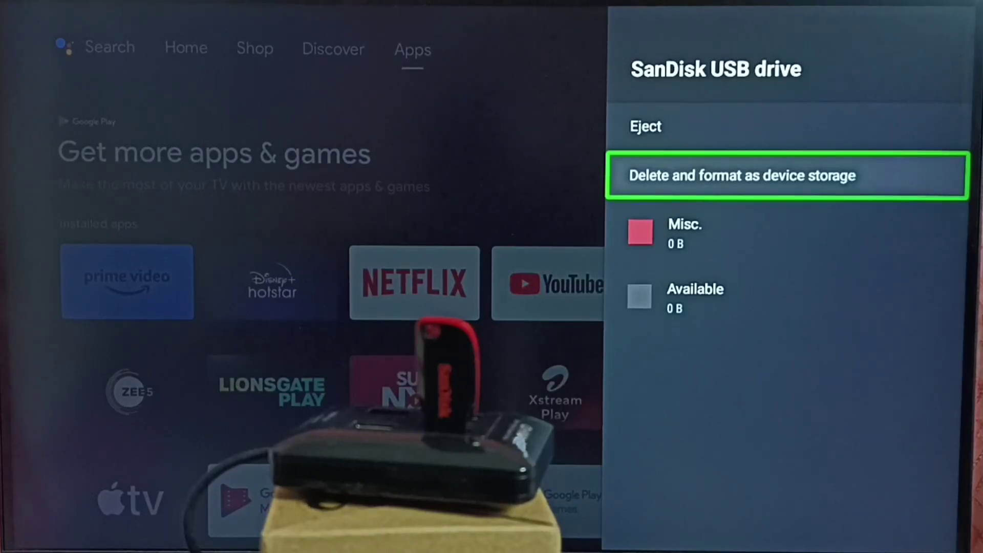
# - Erase and format the SanDisk drive as 7.8 GB device storage, confirming with Format
pyautogui.press('Return')
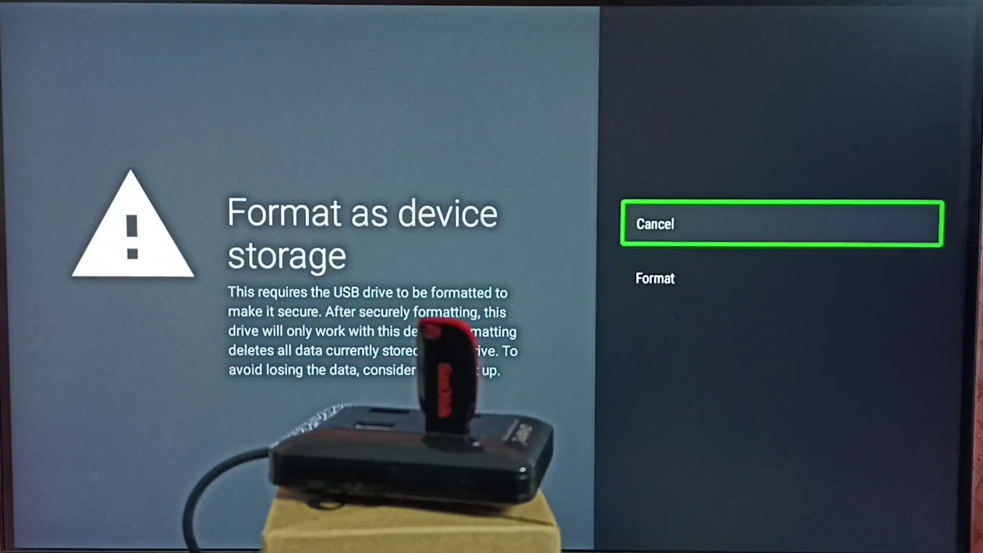
pyautogui.press('Down')
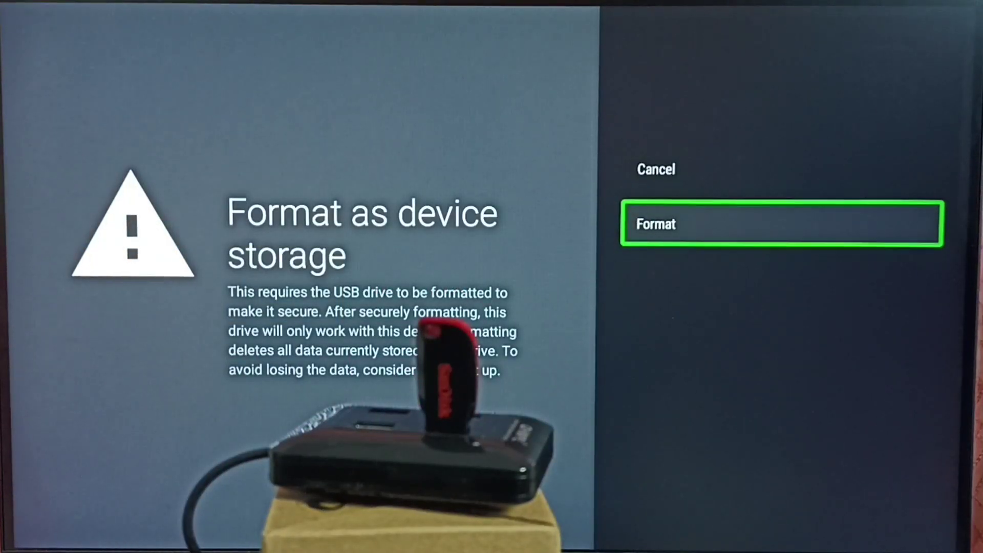
pyautogui.press('Return')
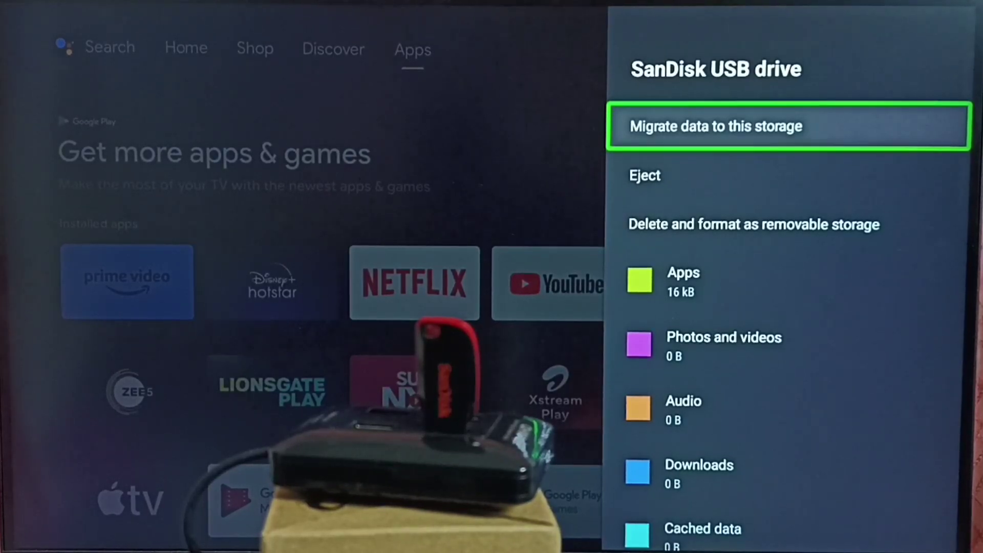
# - Back out to Device Preferences and reopen the Storage page
pyautogui.press('Escape')
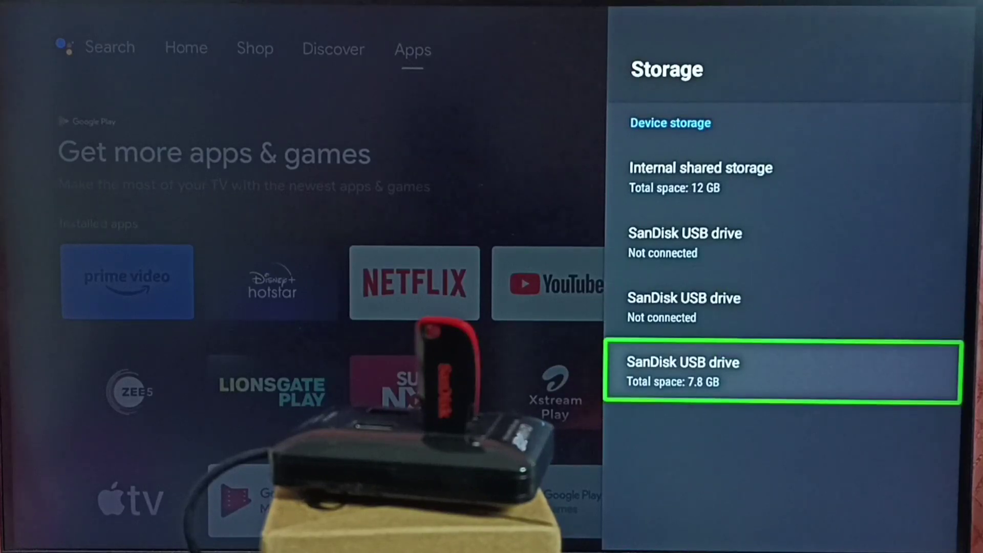
pyautogui.press('Escape')
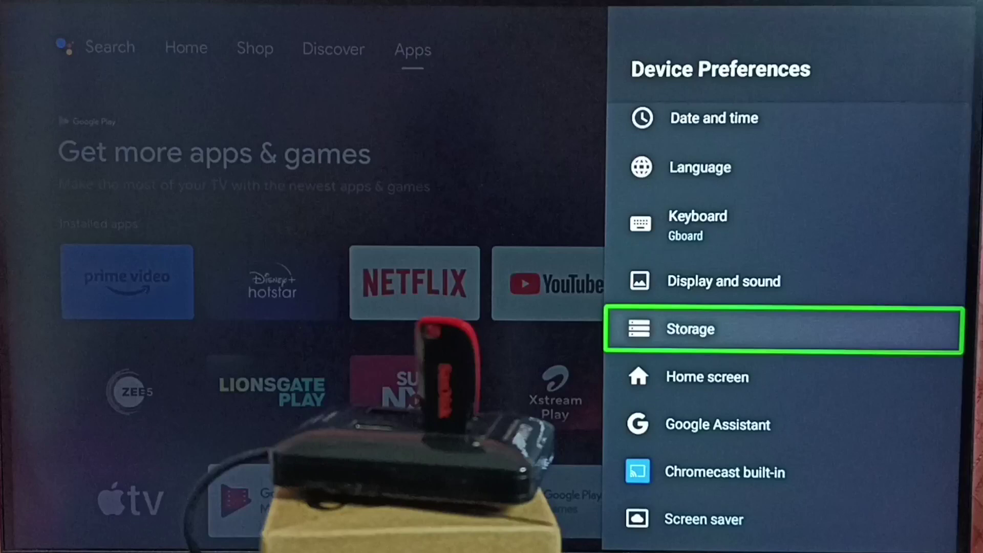
pyautogui.press('Return')
# - Browse the SanDisk entries, including disconnected ones, and view the 7.8 GB drive's options
pyautogui.press('Down')
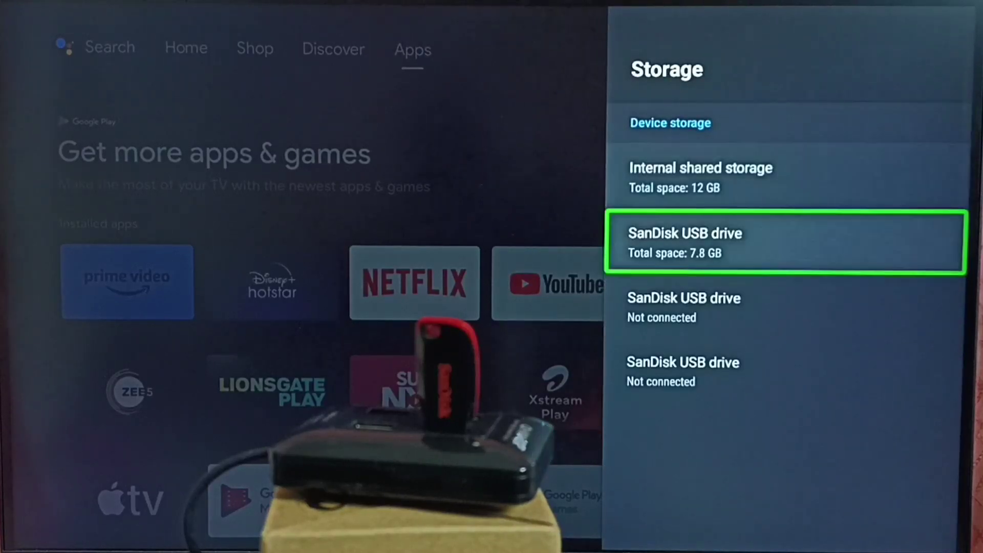
pyautogui.press('Down')
pyautogui.press('Down')
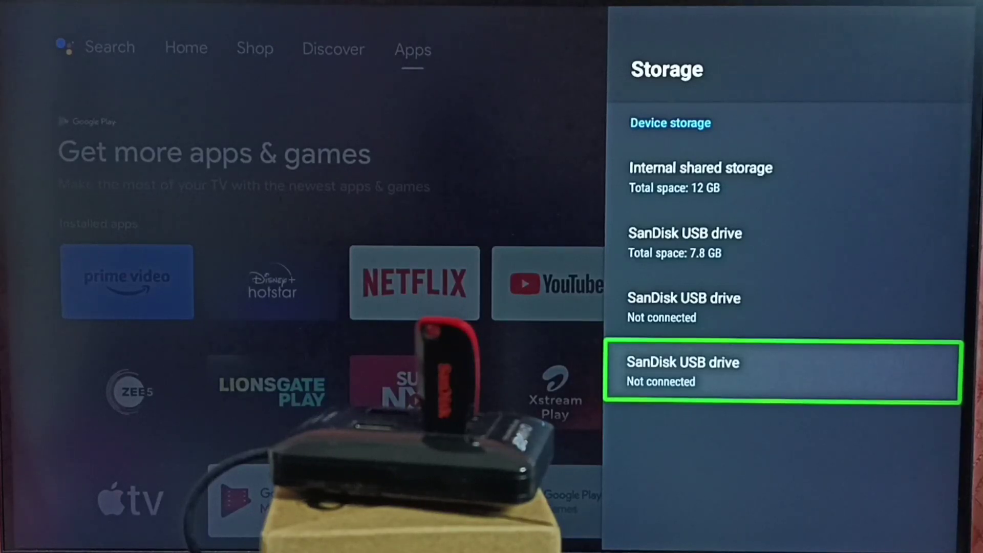
pyautogui.press('Up')
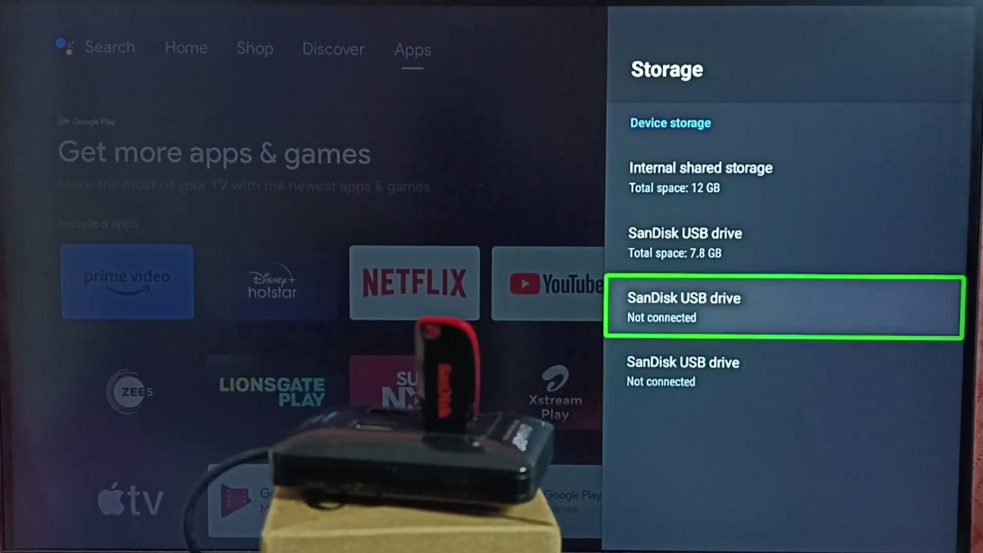
pyautogui.press('Up')
pyautogui.press('Return')
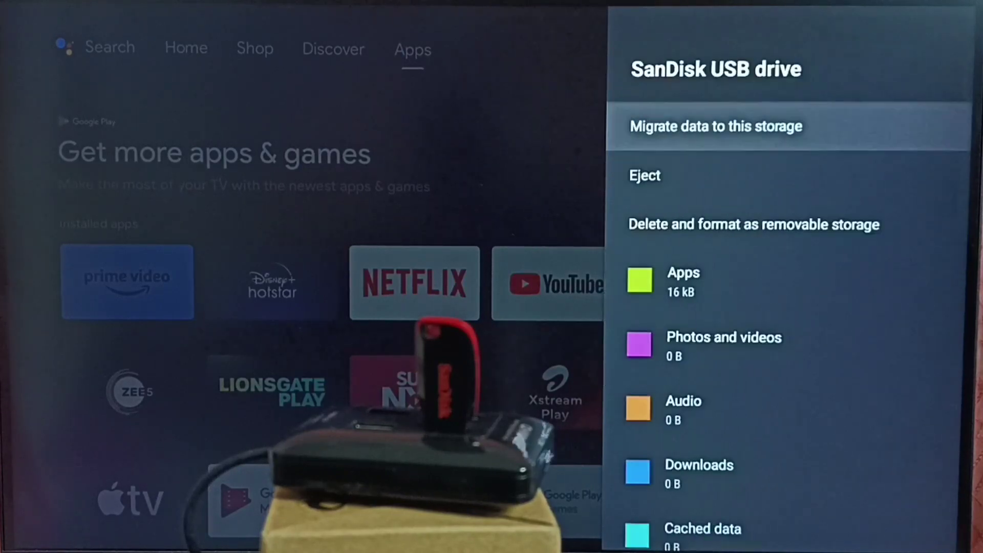
pyautogui.press('Escape')
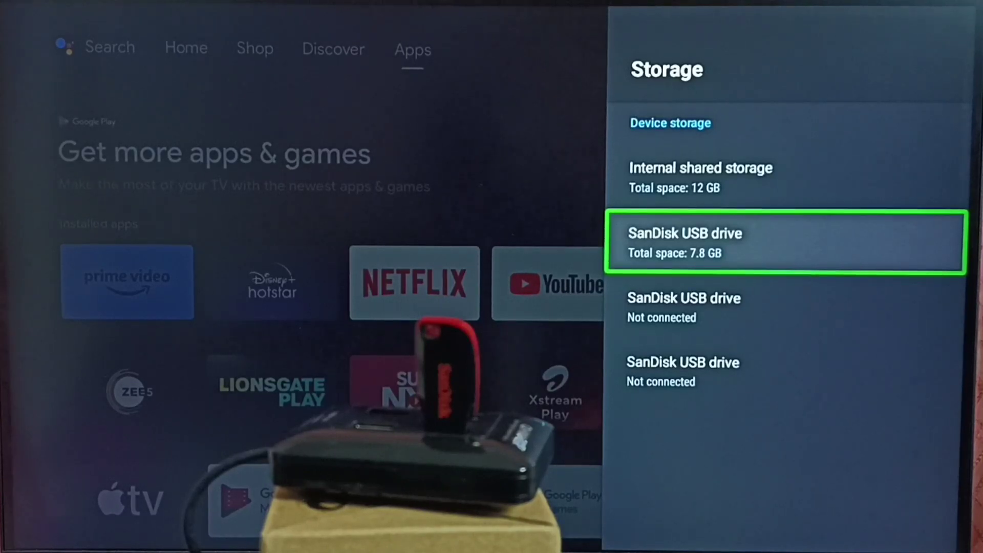
# - Open the 7.8 GB SanDisk drive and choose 'Migrate data to this storage'
pyautogui.press('Return')
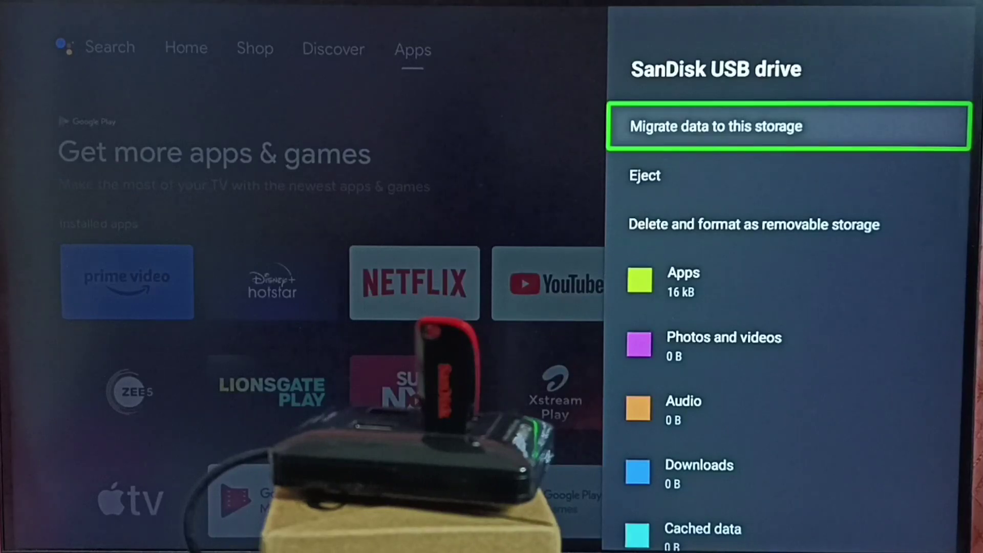
pyautogui.press('Return')
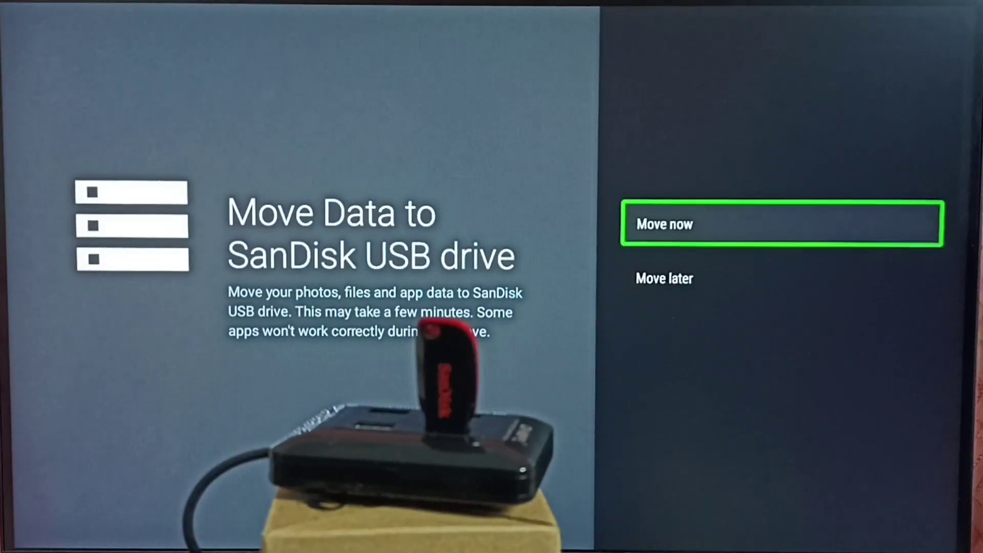
# - Choose Move now to migrate the data, then reopen the SanDisk drive to check its usage
pyautogui.press('Return')
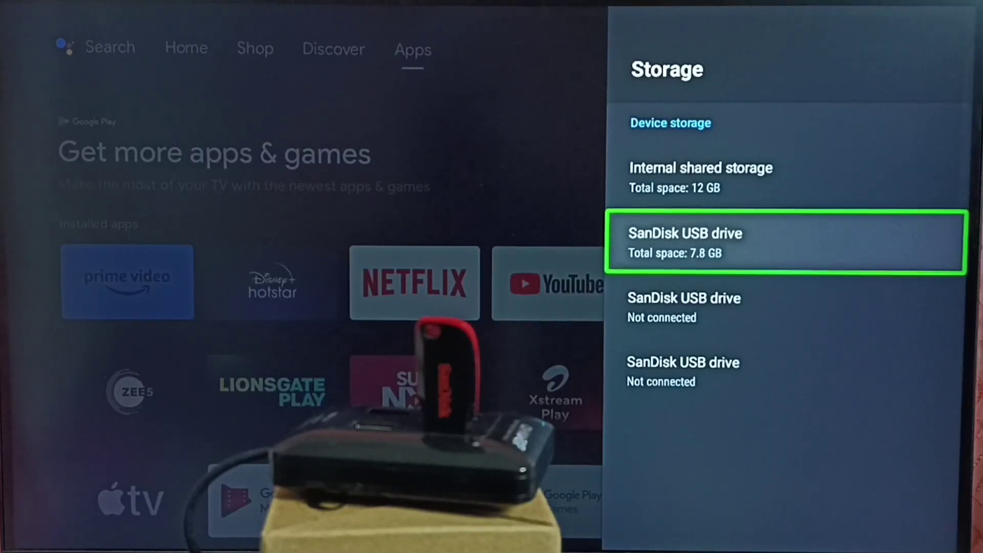
pyautogui.press('Return')
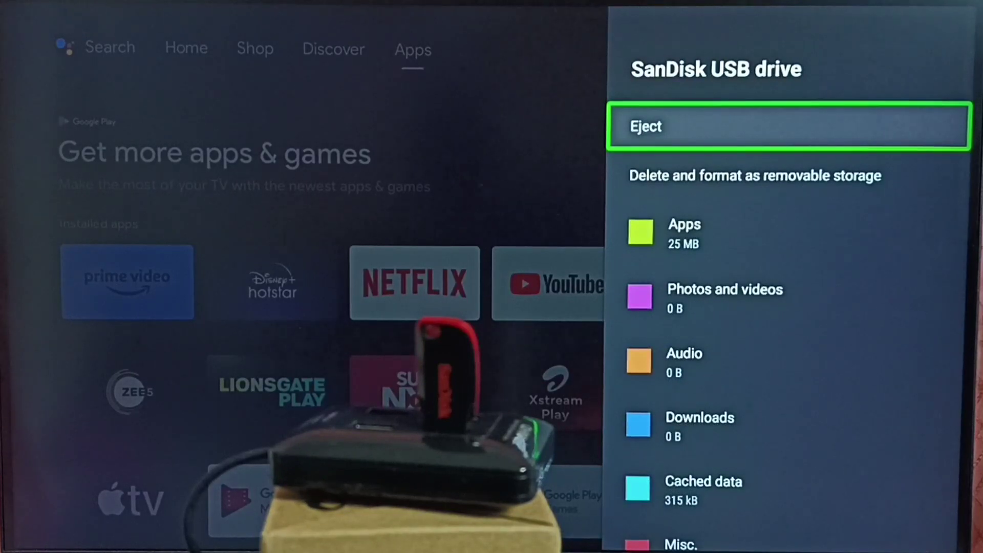
# - Open the Apps category from the SanDisk drive's storage breakdown
pyautogui.press('Down')
pyautogui.press('Down')
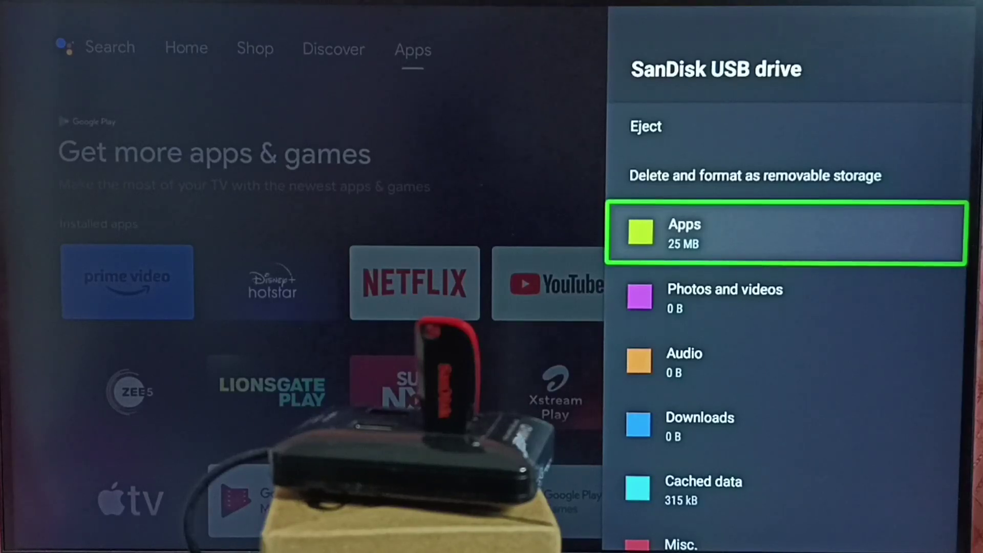
pyautogui.press('Return')
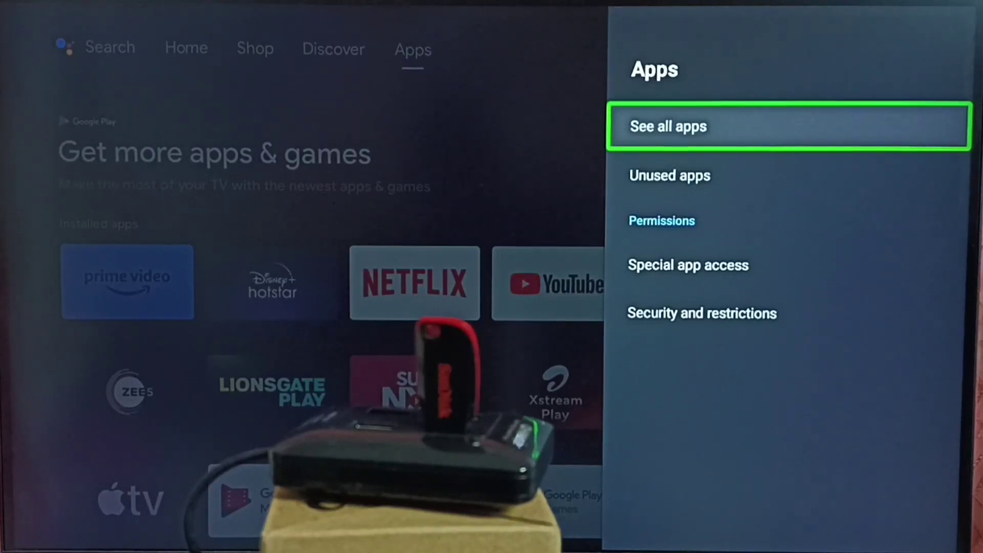
# - Open the All apps list and inspect Amazon miniTV's and Apple TV's storage details
pyautogui.press('Return')
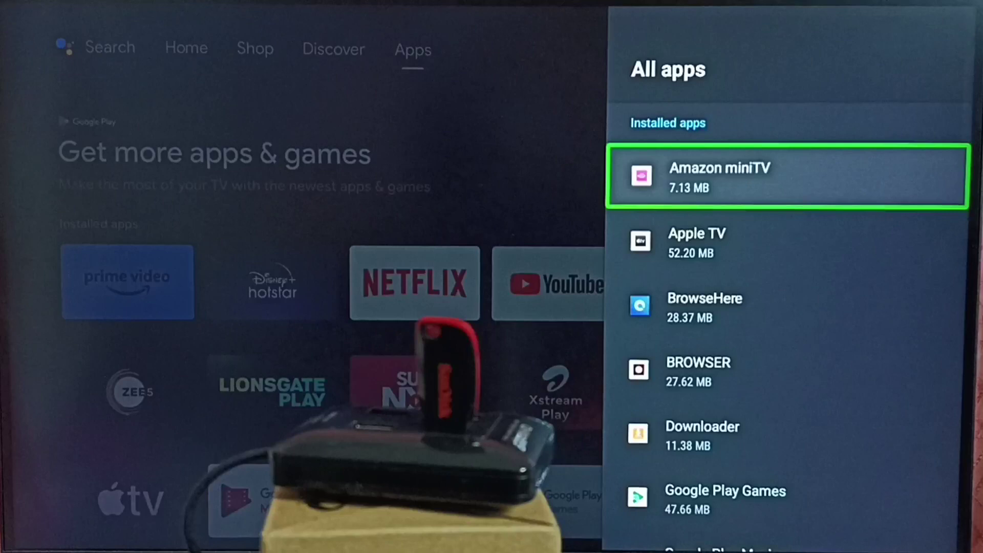
pyautogui.press('Return')
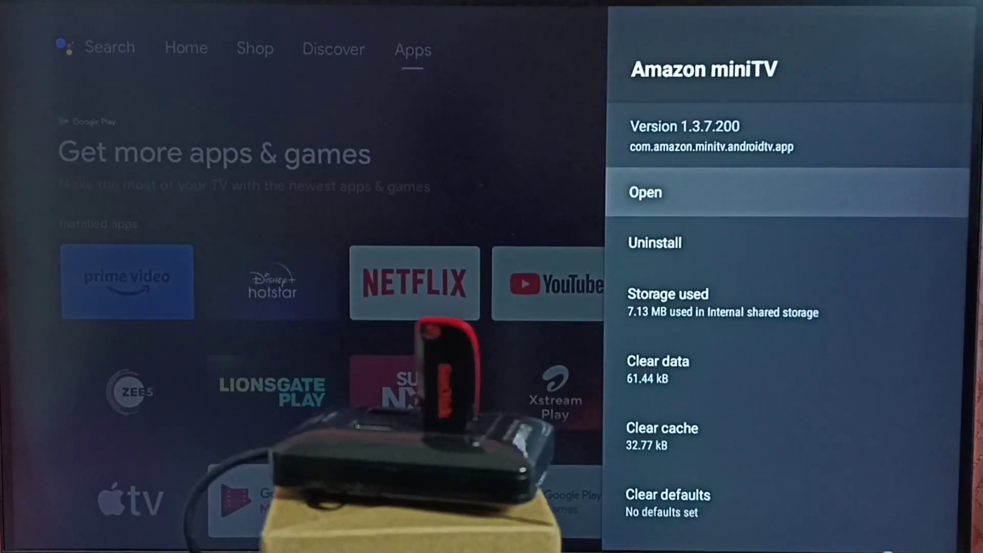
pyautogui.press('Down')
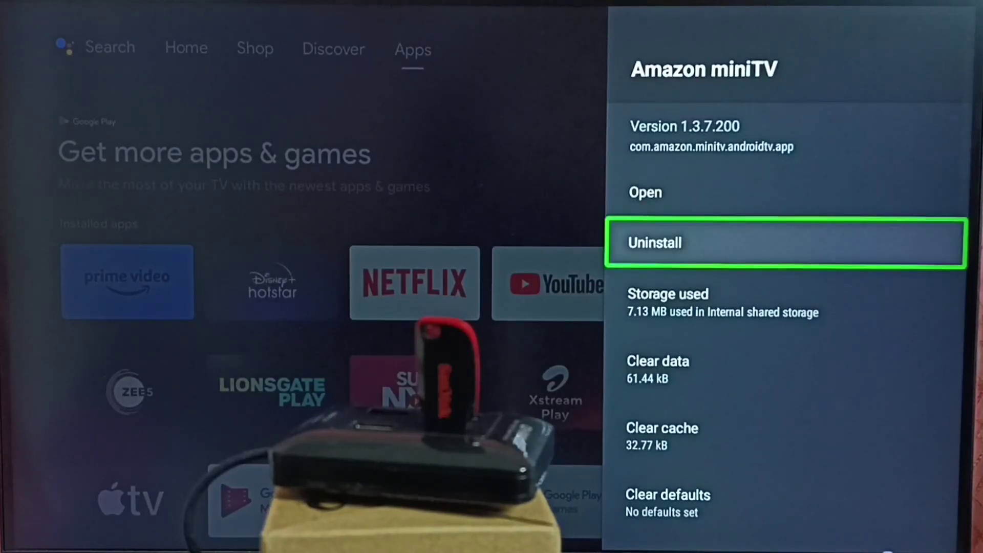
pyautogui.press('Down')
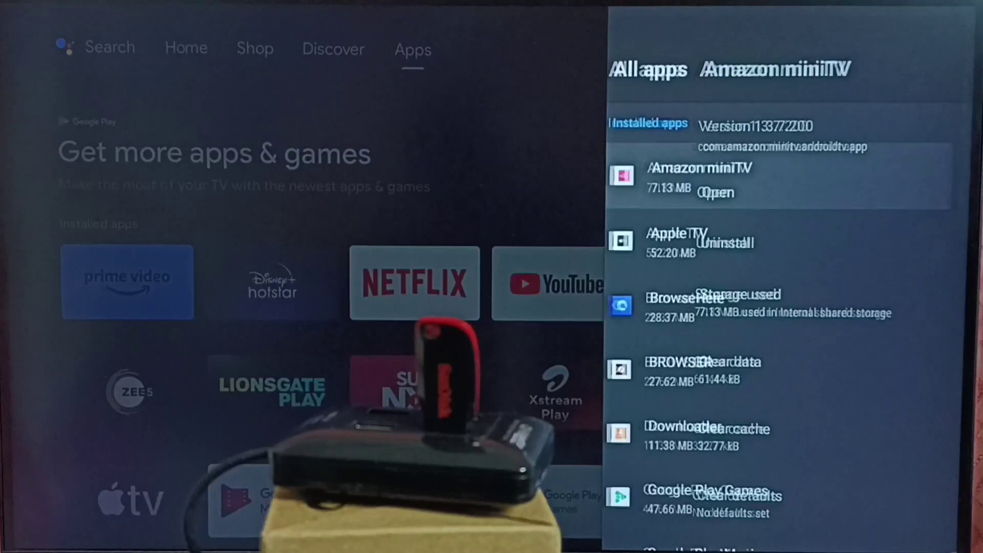
pyautogui.press('Down')
pyautogui.press('Return')
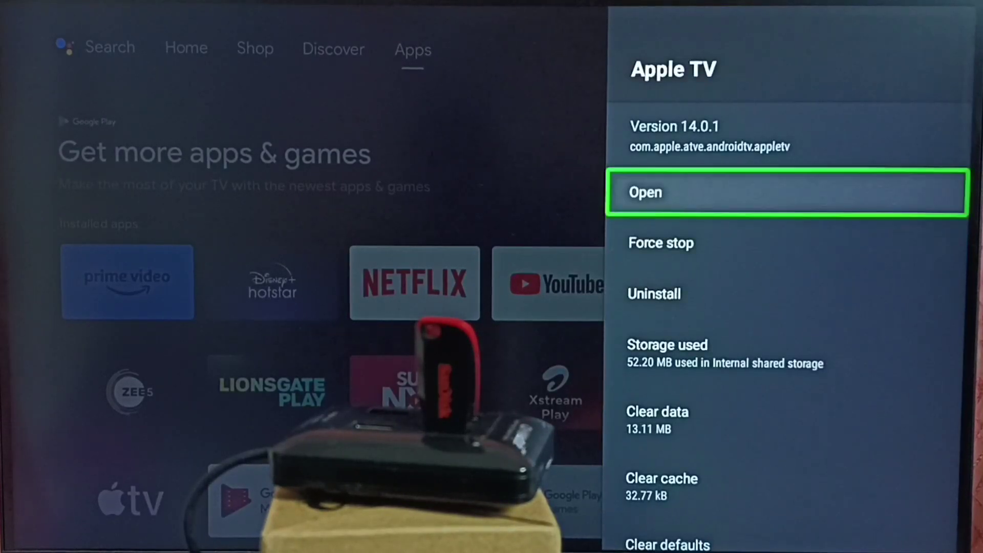
pyautogui.press('Down')
pyautogui.press('Down')
pyautogui.press('Down')
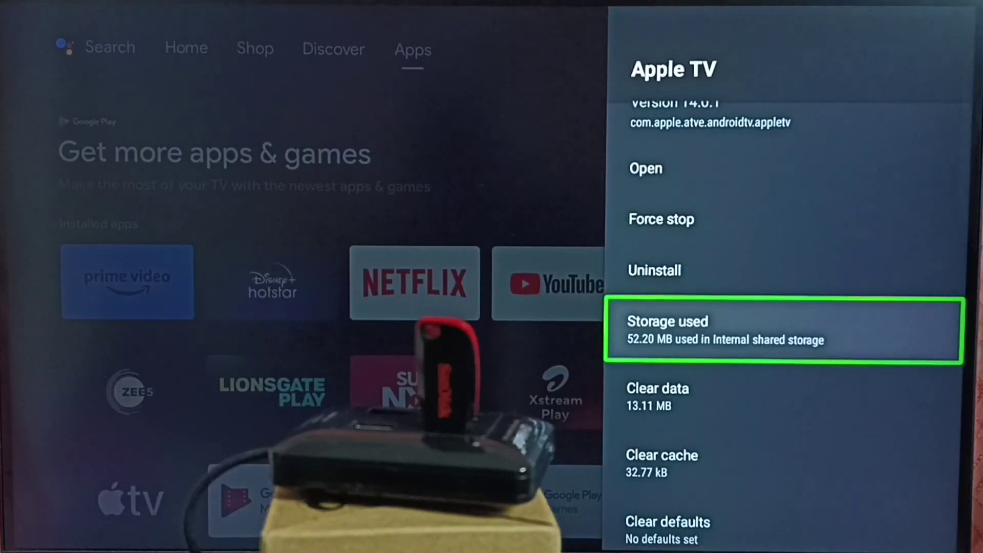
# - Check the BROWSER and Downloader app detail pages
pyautogui.press('Escape')
pyautogui.press('Down')
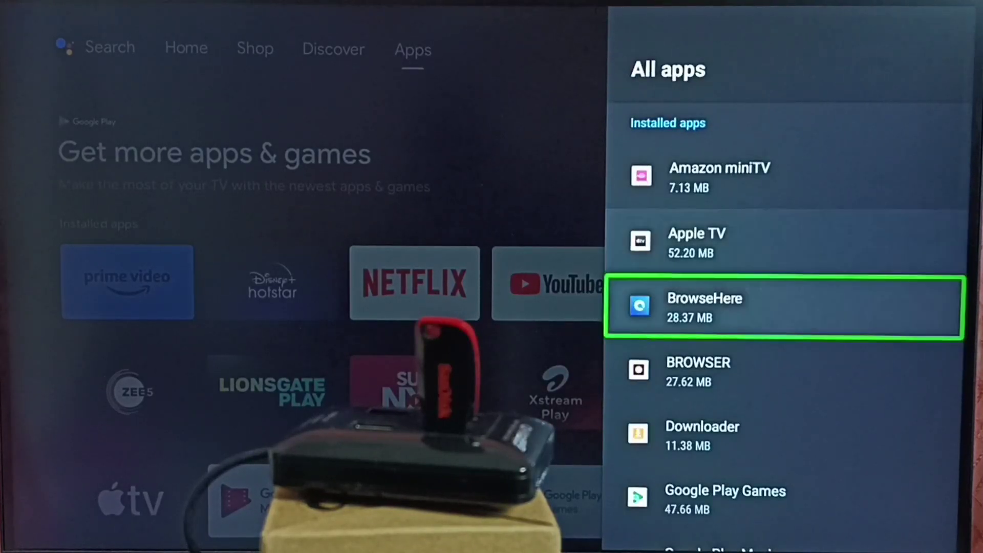
pyautogui.press('Down')
pyautogui.press('Return')
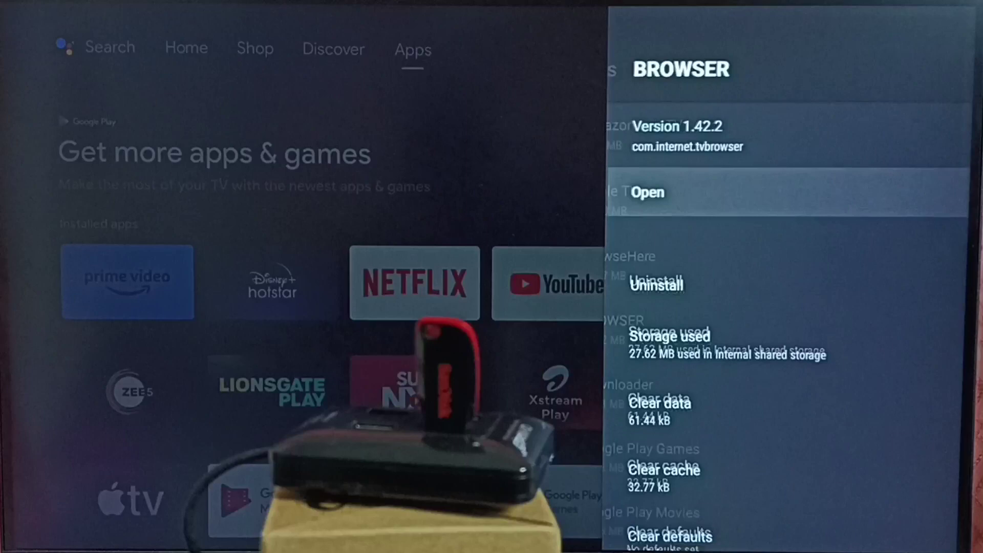
pyautogui.press('Escape')
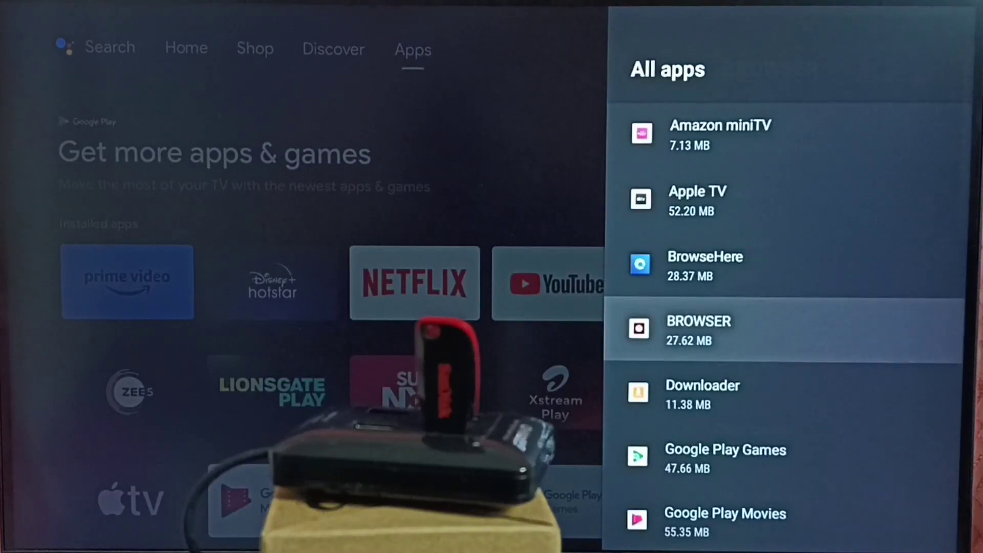
pyautogui.press('Down')
pyautogui.press('Return')
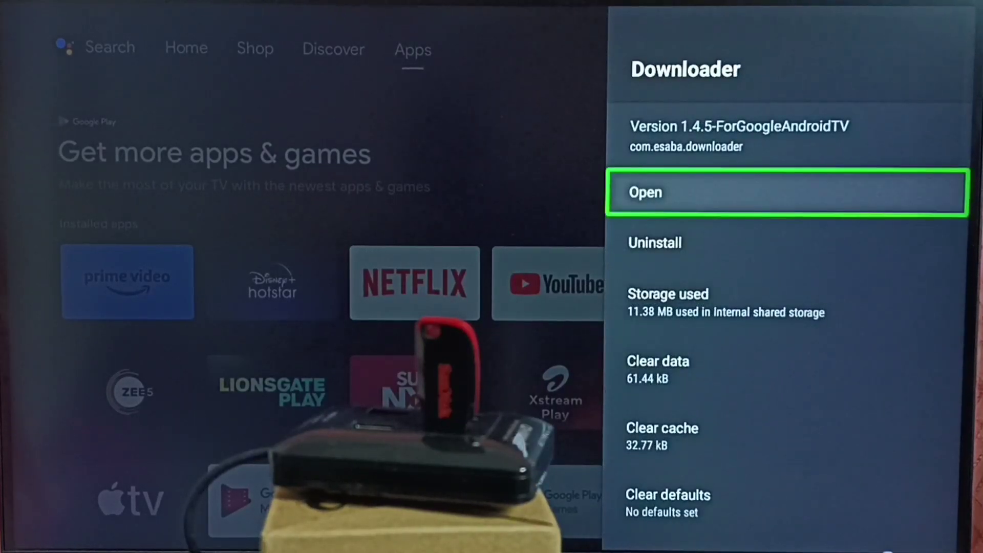
pyautogui.press('Escape')
pyautogui.press('Down')
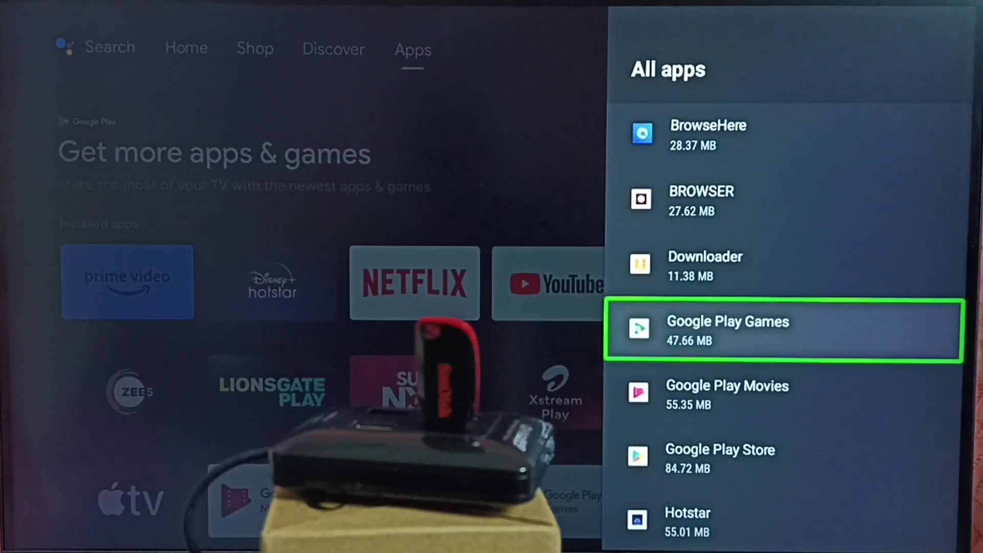
# - Check Hotstar's details, then return to the list and highlight FX (24.97 MB)
pyautogui.press('Down')
pyautogui.press('Down')
pyautogui.press('Down')
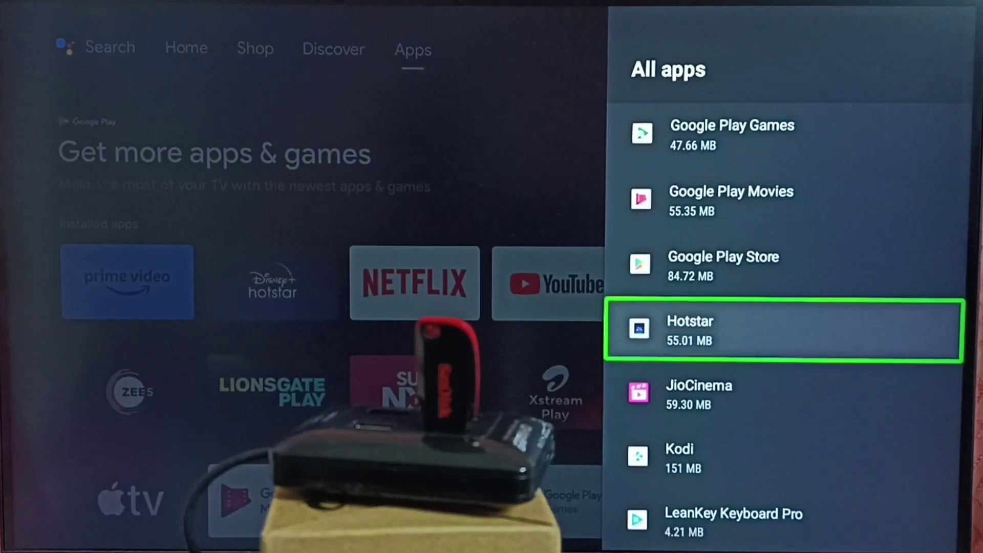
pyautogui.press('Return')
pyautogui.press('Down')
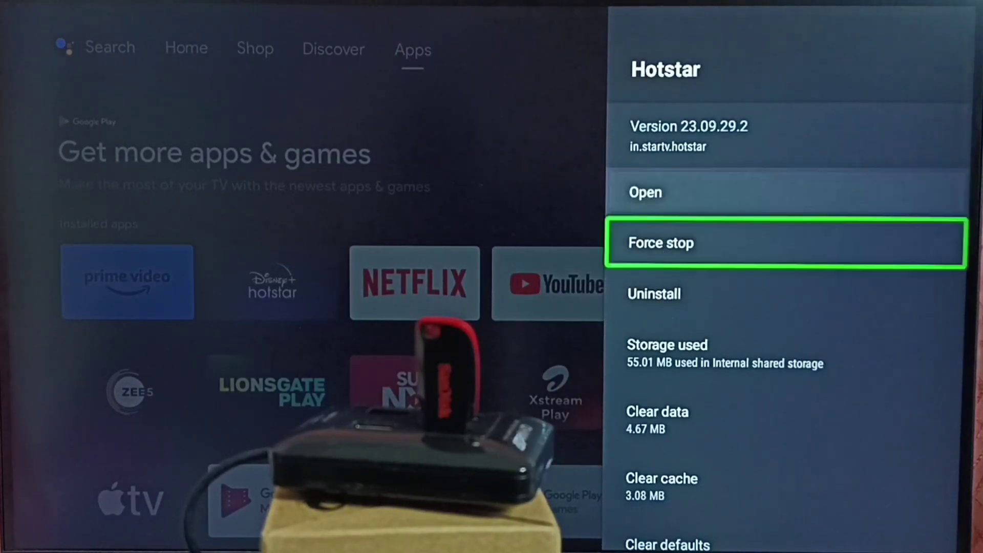
pyautogui.press('Down')
pyautogui.press('Down')
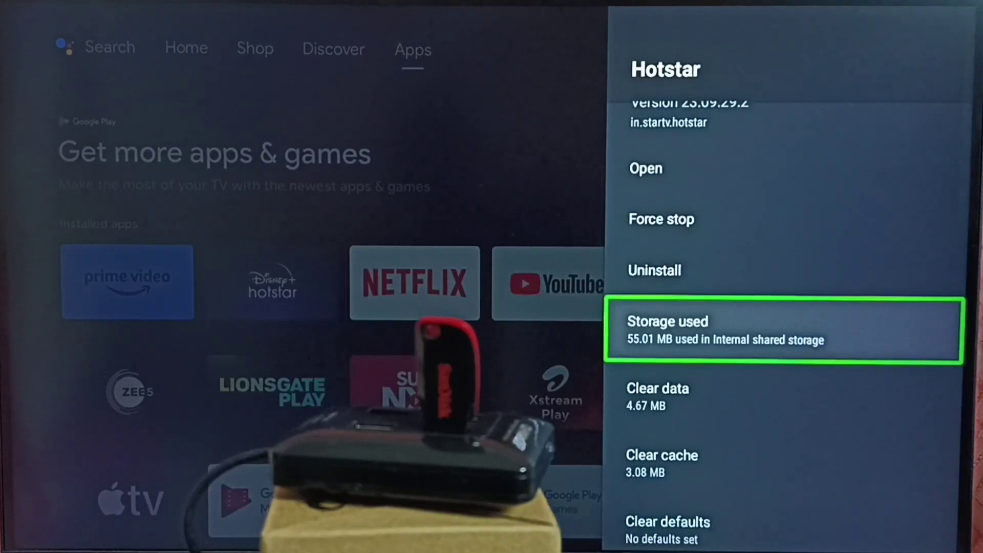
pyautogui.press('Escape')
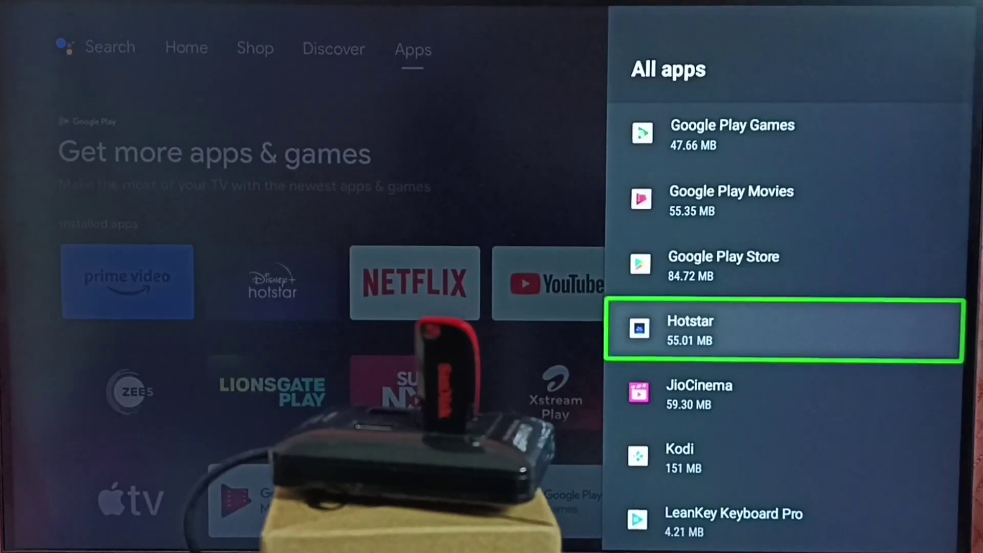
pyautogui.press('Up')
pyautogui.press('Up')
pyautogui.press('Up')
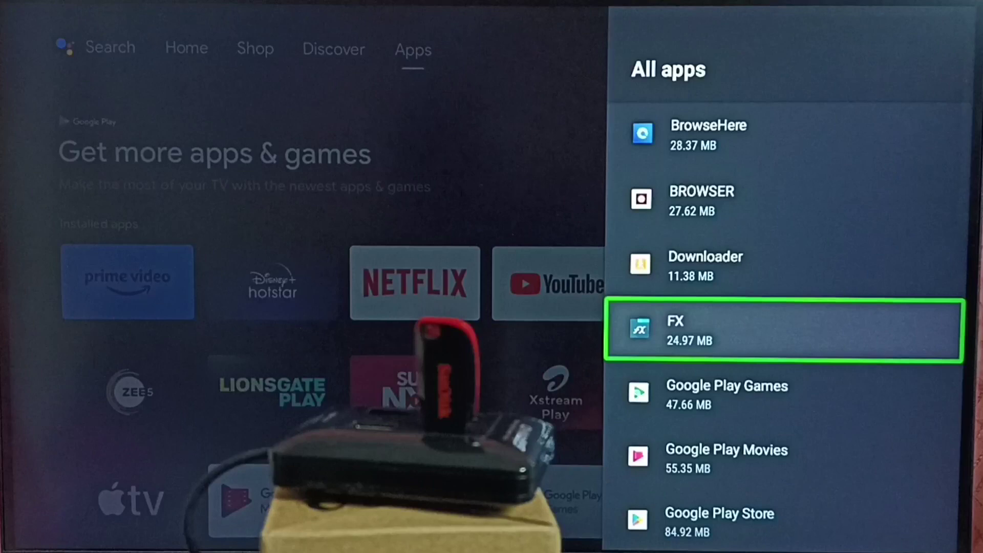
# - Open FX's details and its storage choice page, which shows 24.97 MB on SanDisk
pyautogui.press('Return')
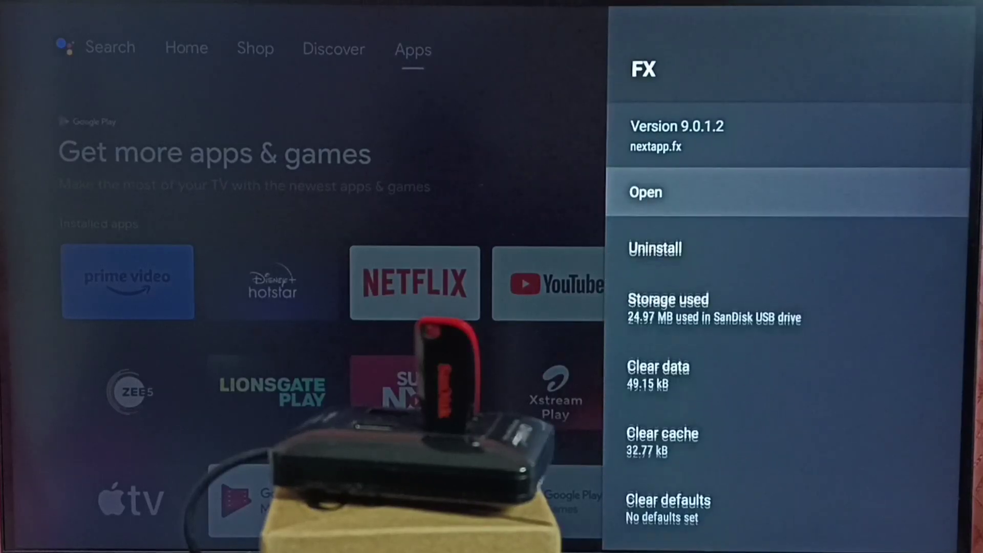
pyautogui.press('Down')
pyautogui.press('Down')
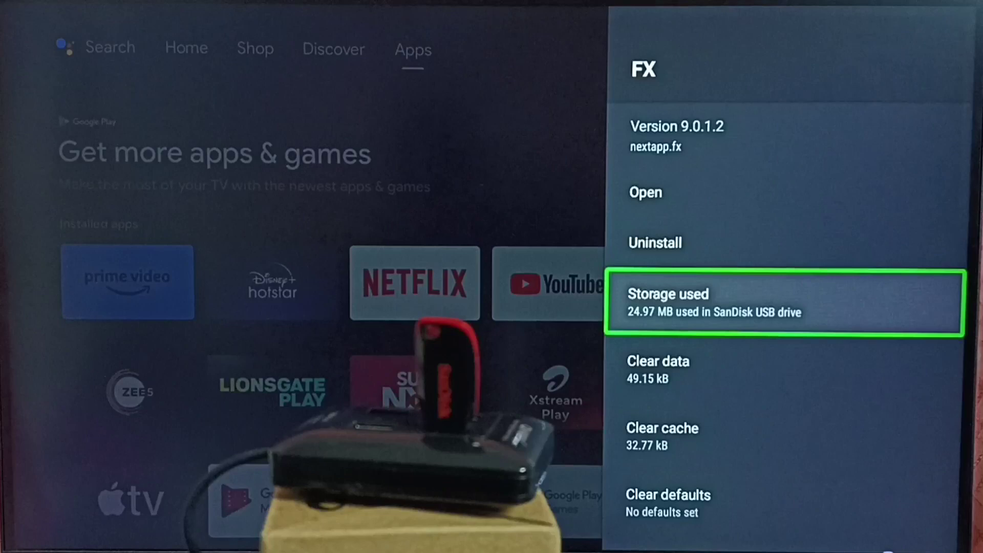
pyautogui.press('Return')
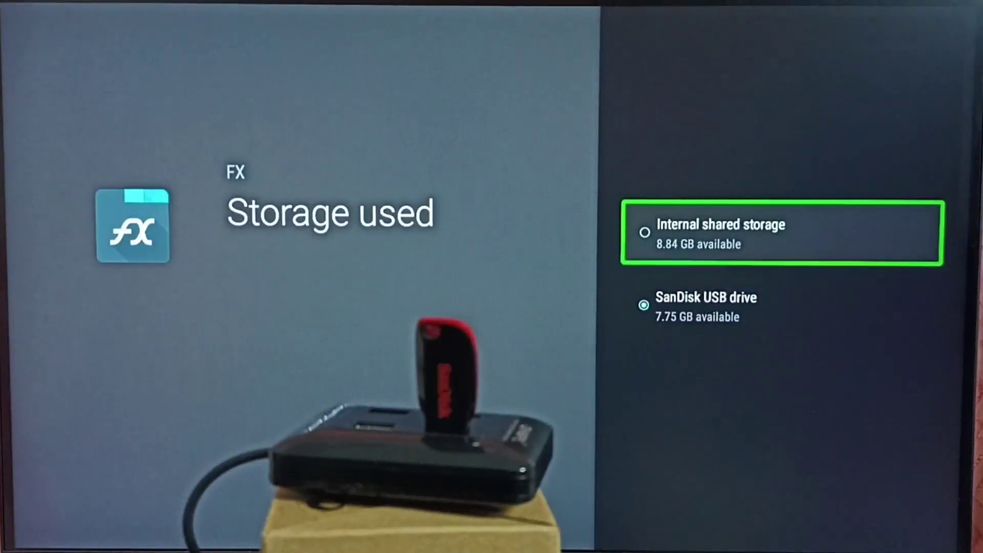
# - Compare the Internal shared storage and SanDisk options, then exit, leaving SanDisk selected
pyautogui.press('Down')
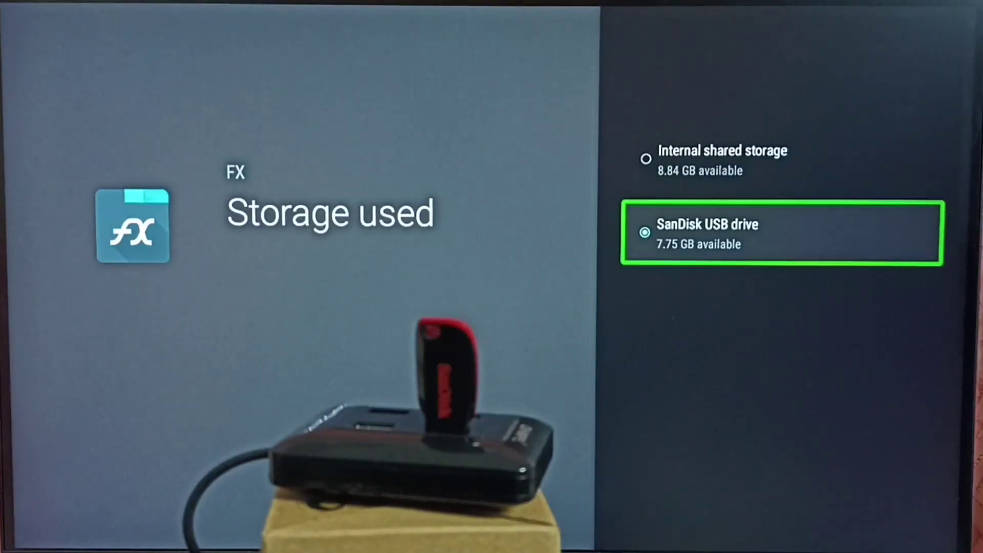
pyautogui.press('Up')
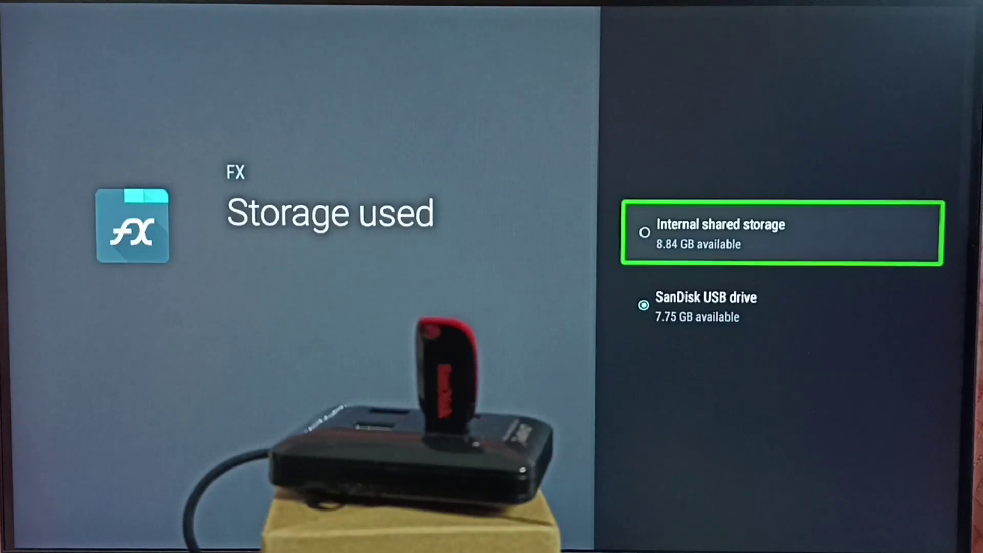
pyautogui.press('Escape')
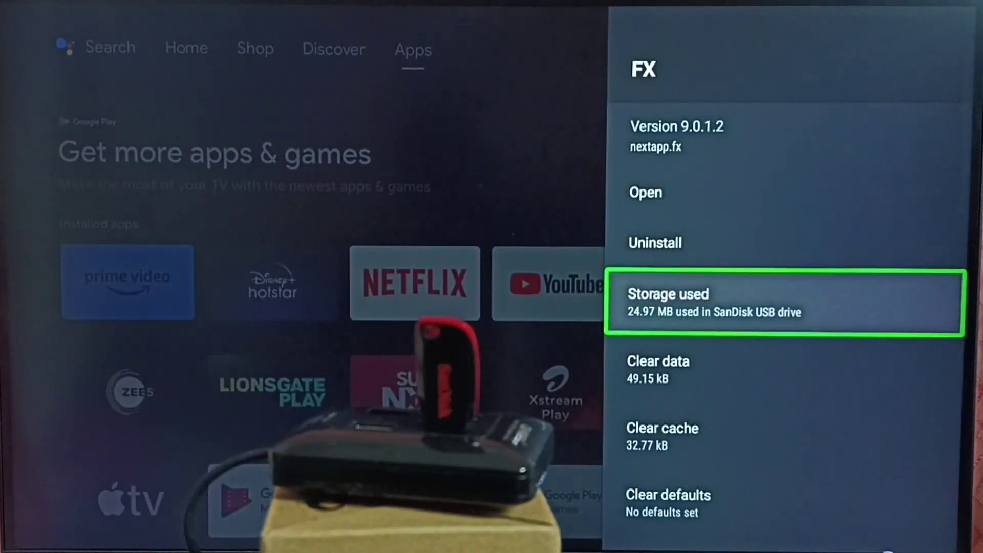